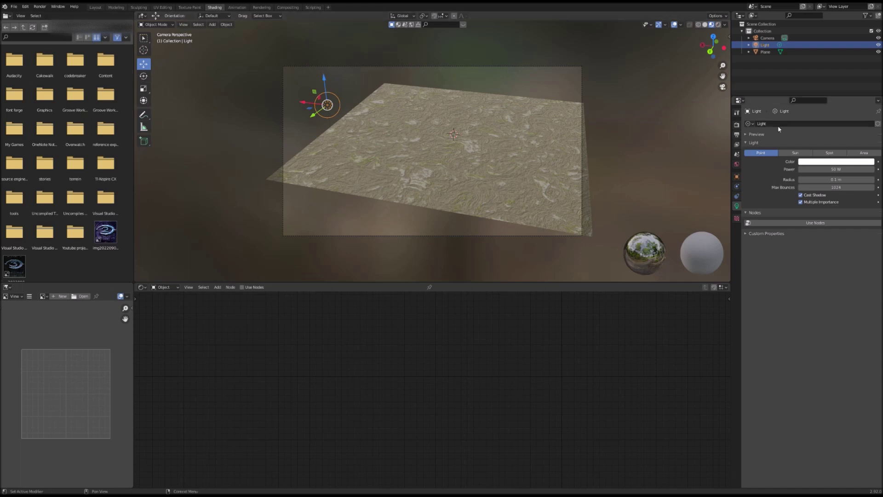
Show the bake settings in the render properties and select the plane so its material nodes are available
{"action": "left_click", "coordinate": [737, 125]}
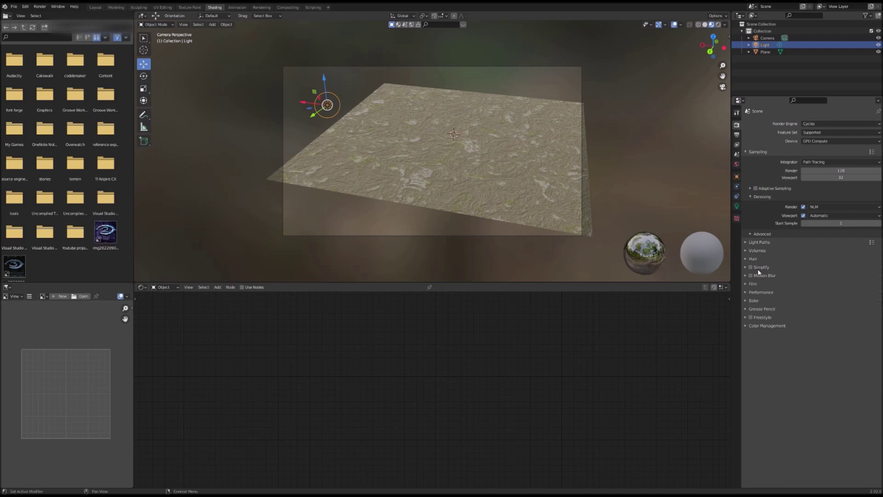
{"action": "left_click", "coordinate": [747, 300]}
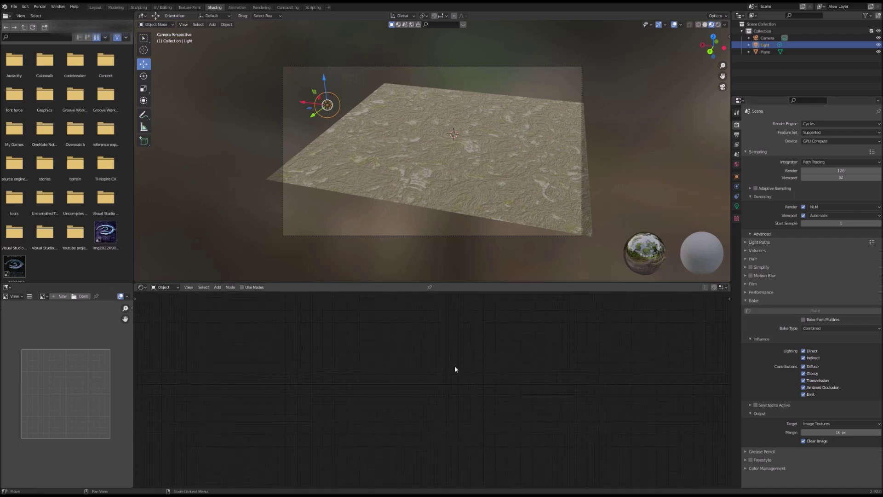
{"action": "left_click", "coordinate": [460, 197]}
{"action": "middle_click_drag", "start_coordinate": [451, 375], "coordinate": [669, 376]}
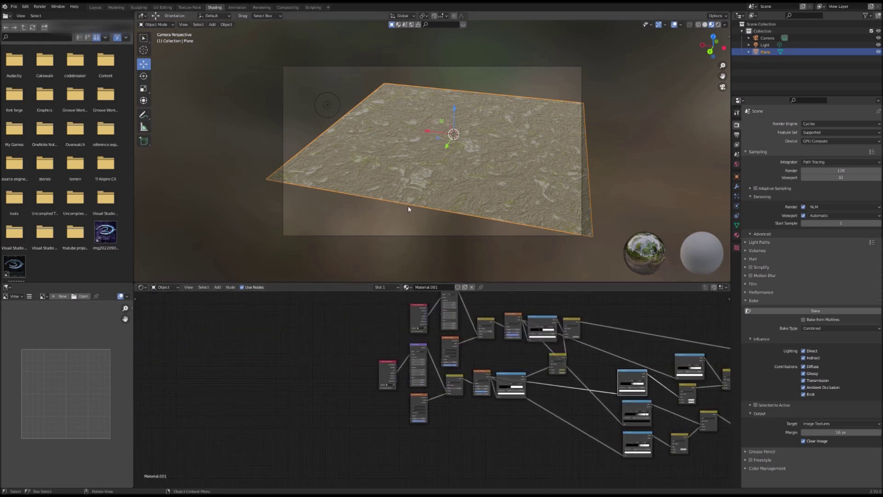
{"action": "middle_click_drag", "start_coordinate": [353, 403], "coordinate": [400, 422]}
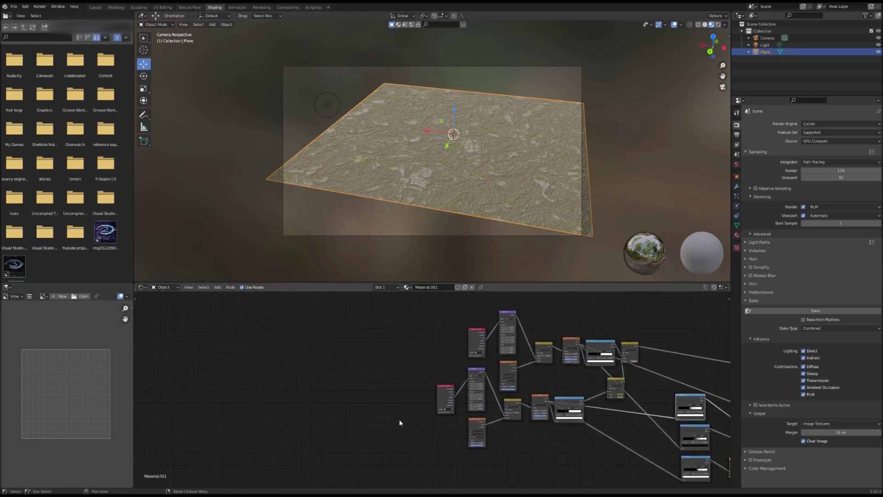
Set the bake type to Diffuse with only the Color contribution, leaving out Direct and Indirect
{"action": "left_click", "coordinate": [812, 328]}
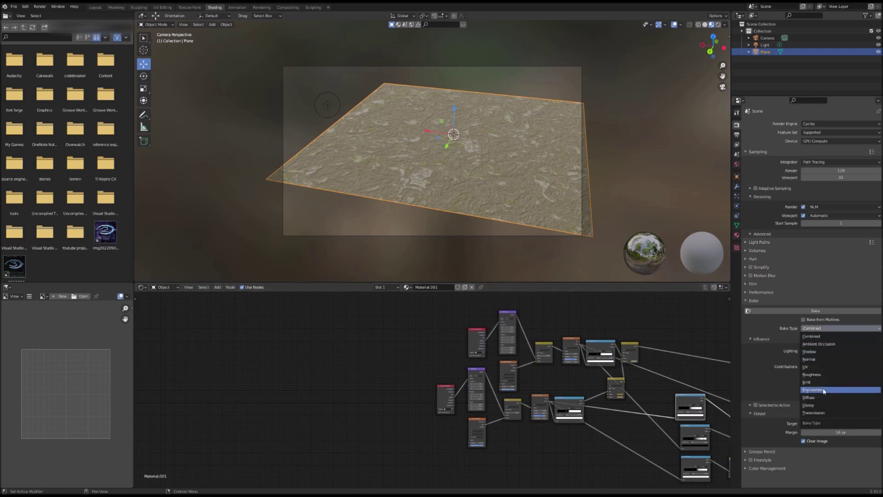
{"action": "left_click", "coordinate": [823, 403]}
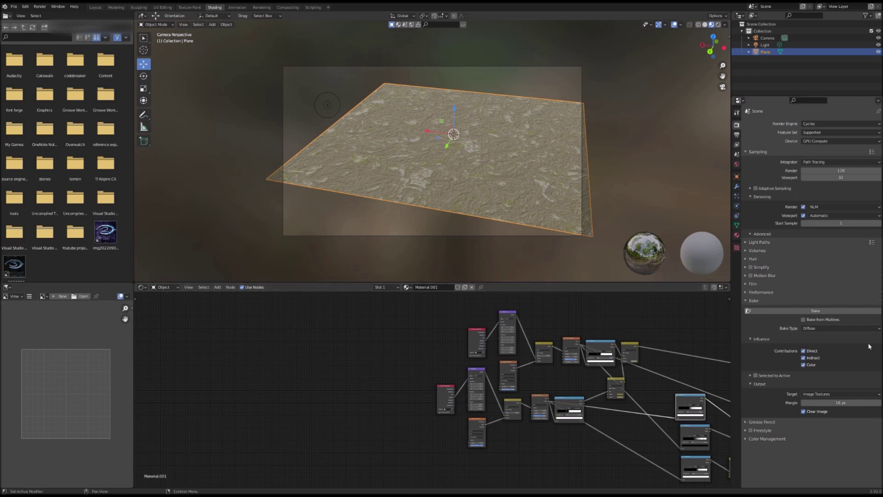
{"action": "left_click", "coordinate": [803, 358]}
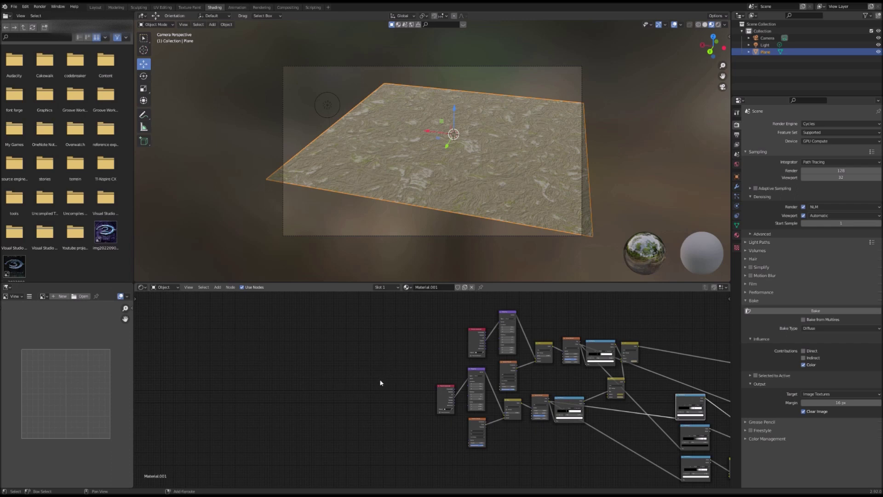
Add an Image Texture node in the empty area beside the plane's material nodes
{"action": "key", "text": "shift+a"}
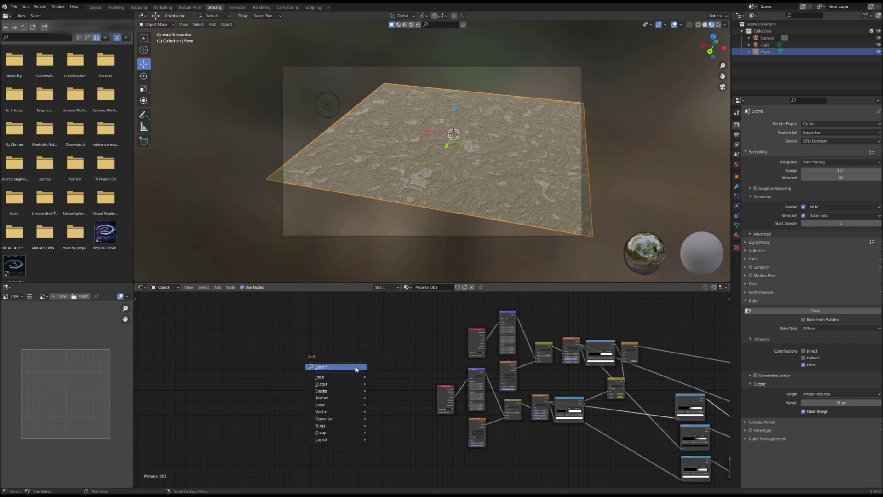
{"action": "left_click", "coordinate": [356, 367]}
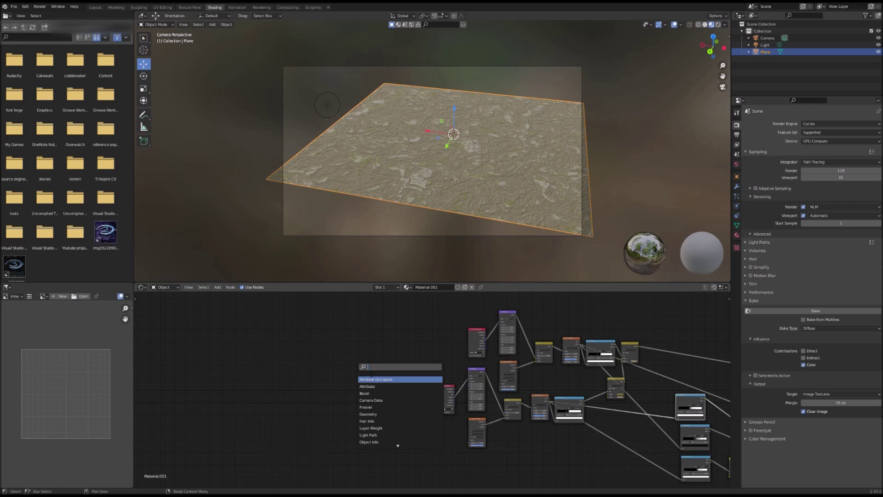
{"action": "type", "text": "image"}
{"action": "key", "text": "Return"}
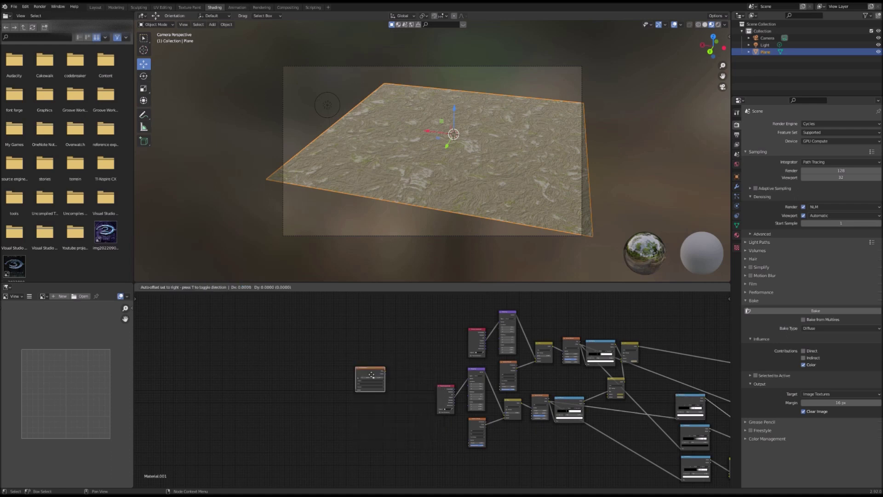
{"action": "left_click", "coordinate": [371, 374]}
{"action": "scroll", "coordinate": [558, 400], "scroll_direction": "up", "scroll_amount": 4}
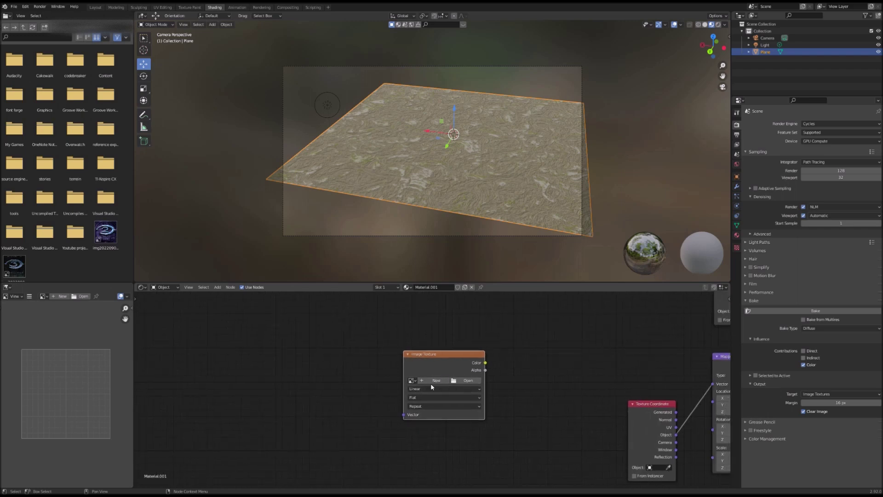
Create a blank 2080 × 2080 px image with 32-bit float in the Image Texture node
{"action": "left_click", "coordinate": [441, 381]}
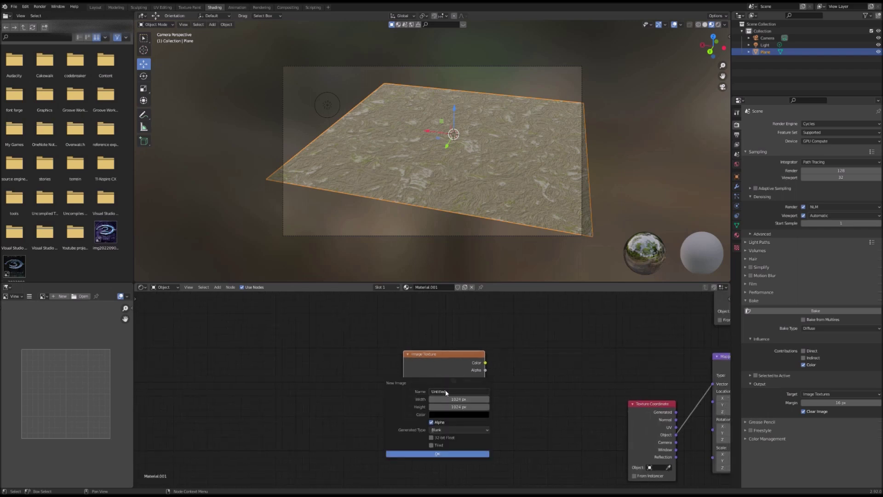
{"action": "left_click", "coordinate": [454, 399]}
{"action": "type", "text": "2"}
{"action": "key", "text": "Return"}
{"action": "left_click", "coordinate": [466, 407]}
{"action": "type", "text": "2080"}
{"action": "key", "text": "Return"}
{"action": "left_click", "coordinate": [432, 438]}
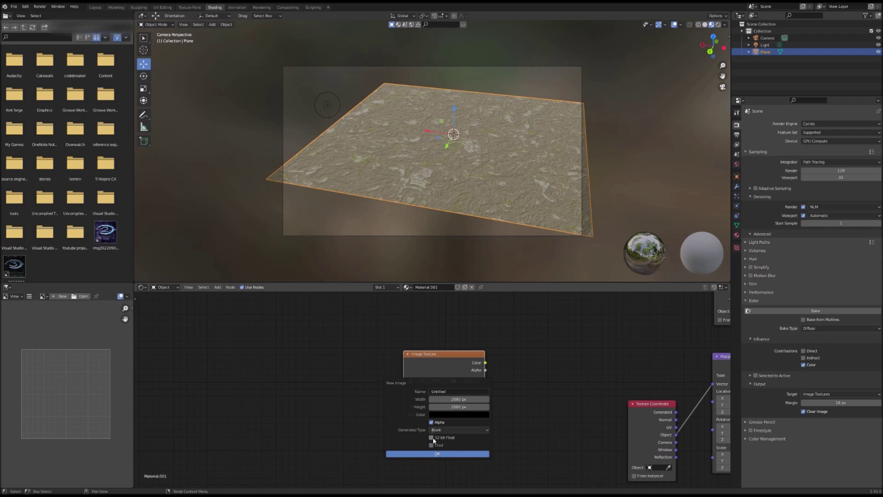
{"action": "left_click", "coordinate": [414, 453]}
Rename the new image in the Image Texture node as wstone_dif
{"action": "left_click", "coordinate": [440, 382]}
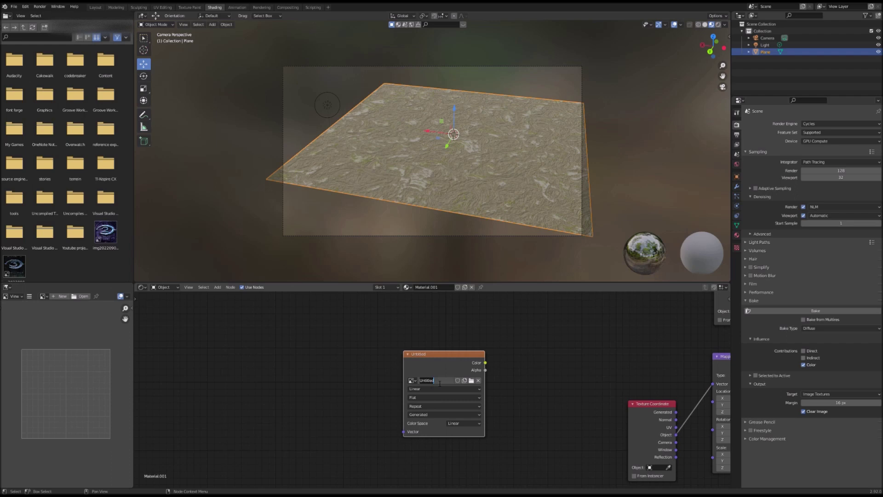
{"action": "type", "text": "wstone_dif"}
{"action": "key", "text": "Return"}
{"action": "middle_click_drag", "start_coordinate": [526, 411], "coordinate": [452, 402]}
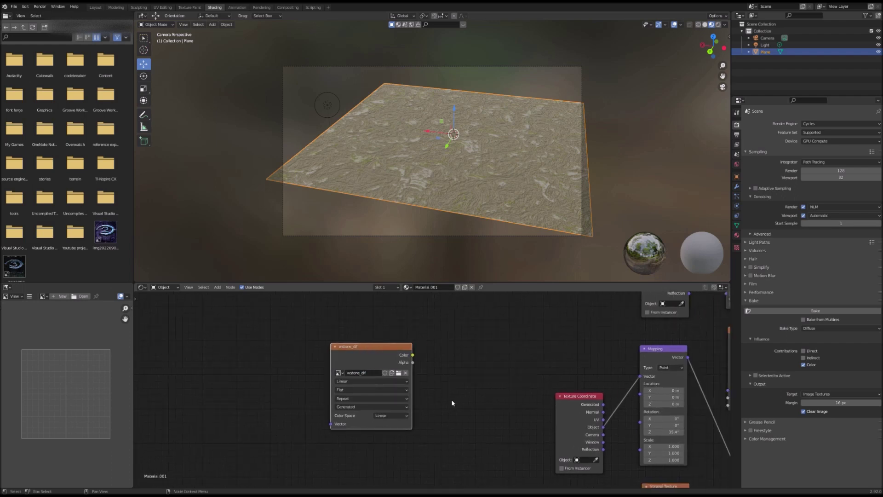
Bake the diffuse colour map and display the wstone_dif image in the image editor
{"action": "left_click", "coordinate": [836, 312]}
{"action": "left_click", "coordinate": [43, 296]}
{"action": "left_click", "coordinate": [28, 307]}
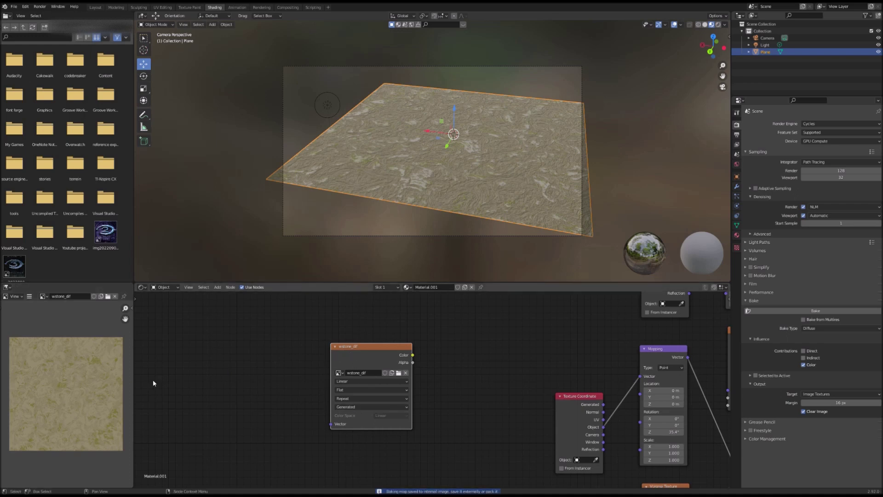
Save the baked wstone_dif image to disk from the image editor
{"action": "left_click", "coordinate": [29, 297]}
{"action": "mouse_move", "coordinate": [57, 312]}
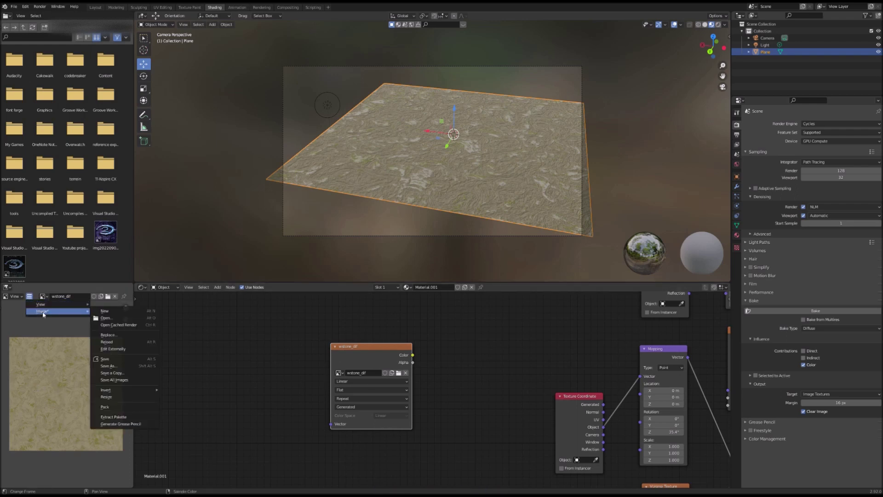
{"action": "left_click", "coordinate": [118, 359]}
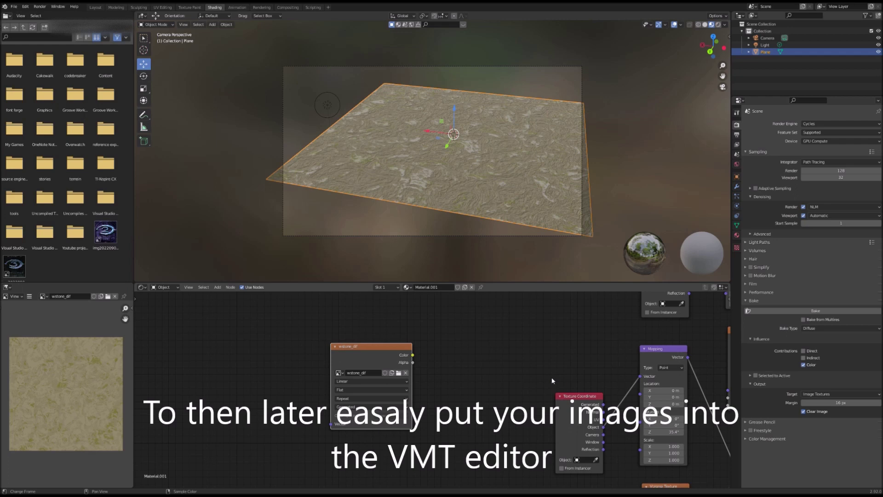
Set the bake type to Normal for the plane
{"action": "scroll", "coordinate": [474, 380], "scroll_direction": "down", "scroll_amount": 2}
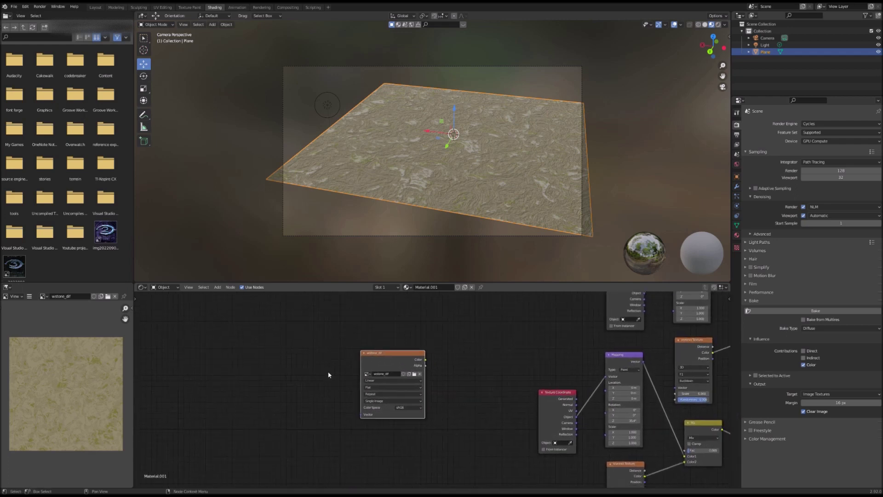
{"action": "scroll", "coordinate": [323, 346], "scroll_direction": "up", "scroll_amount": 1}
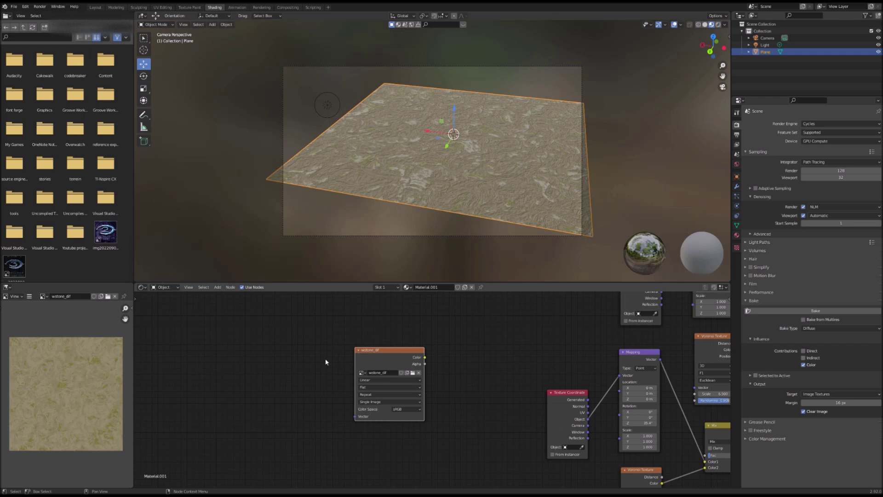
{"action": "left_click", "coordinate": [841, 328]}
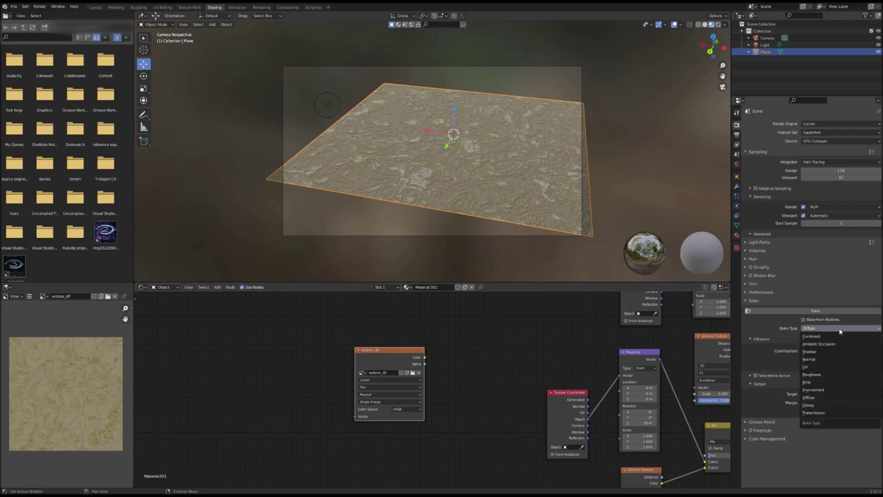
{"action": "left_click", "coordinate": [832, 361]}
Create a new image named wstone_n in the Image Texture node and bake the normal map into it
{"action": "left_click", "coordinate": [407, 373]}
{"action": "left_click", "coordinate": [422, 384]}
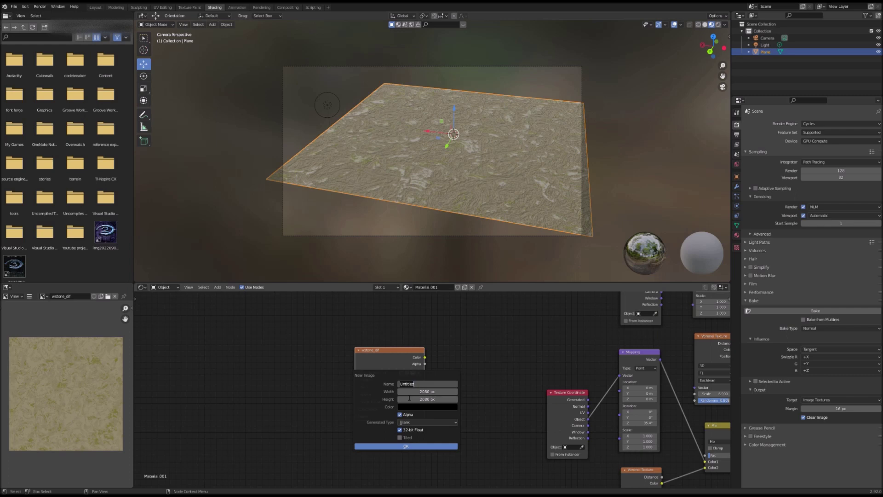
{"action": "type", "text": "wstone_n"}
{"action": "left_click", "coordinate": [389, 446]}
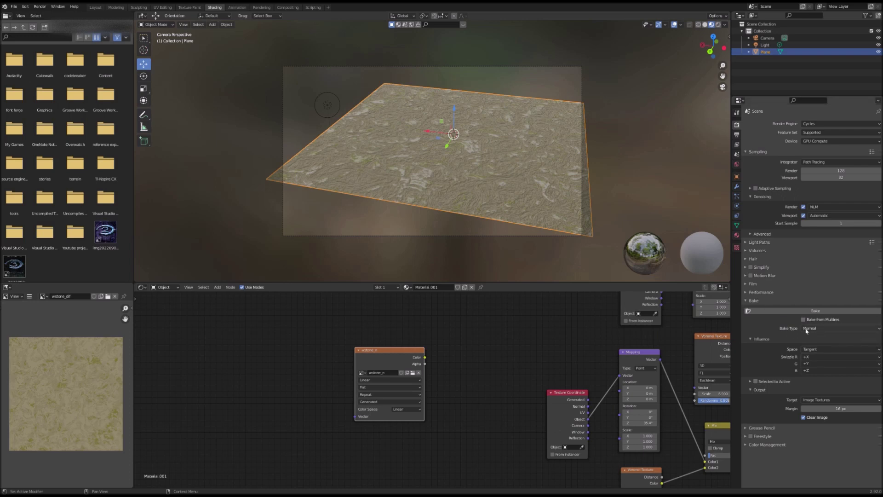
{"action": "left_click", "coordinate": [824, 311]}
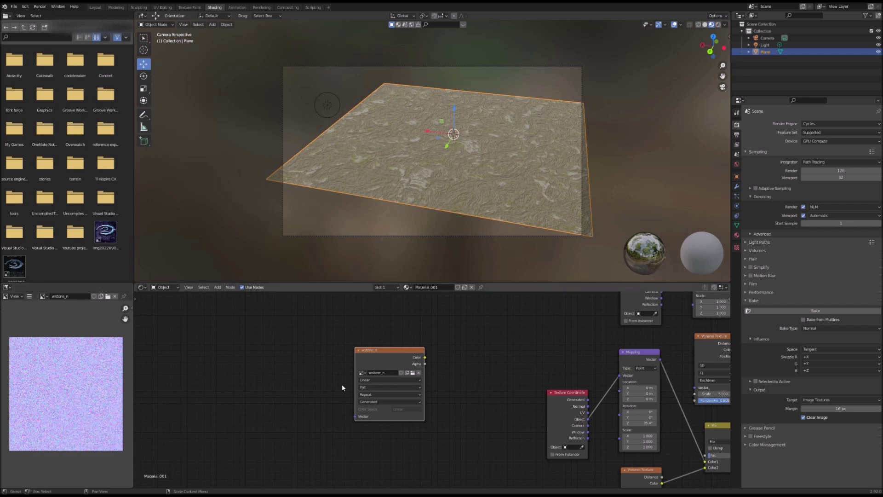
{"action": "scroll", "coordinate": [429, 409], "scroll_direction": "up", "scroll_amount": 3}
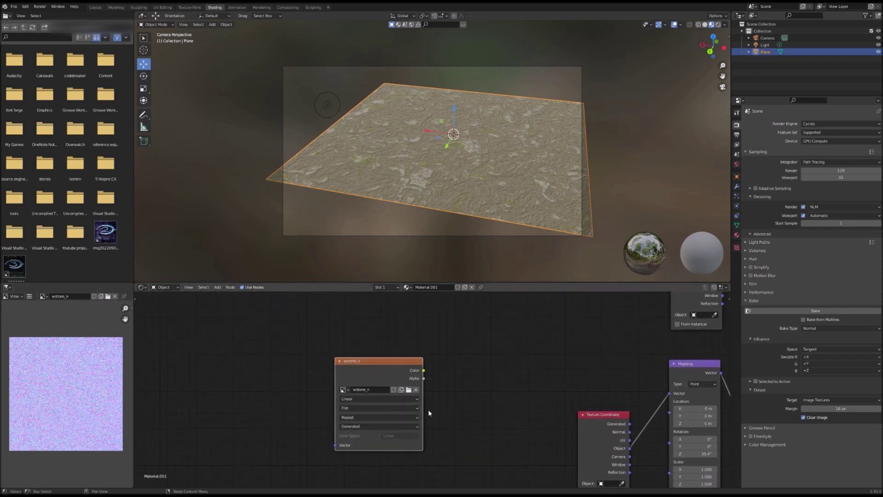
{"action": "scroll", "coordinate": [427, 411], "scroll_direction": "down", "scroll_amount": 3}
{"action": "scroll", "coordinate": [426, 416], "scroll_direction": "down", "scroll_amount": 3}
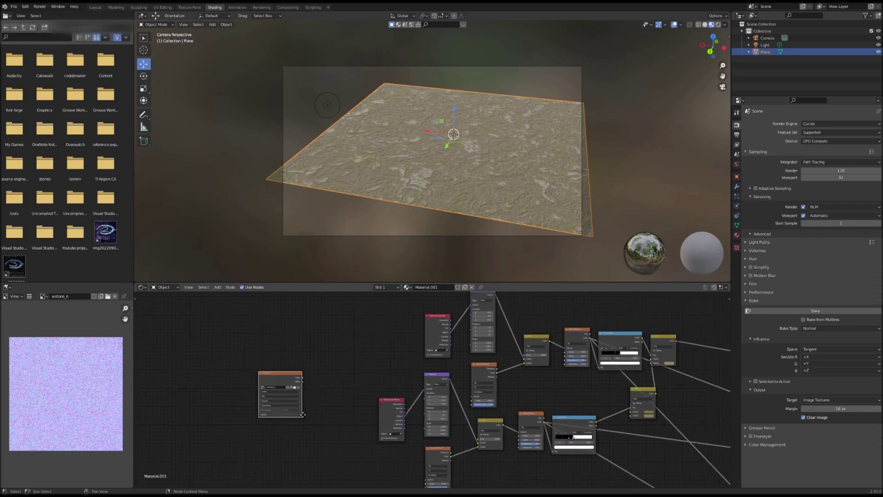
{"action": "scroll", "coordinate": [261, 414], "scroll_direction": "down", "scroll_amount": 4}
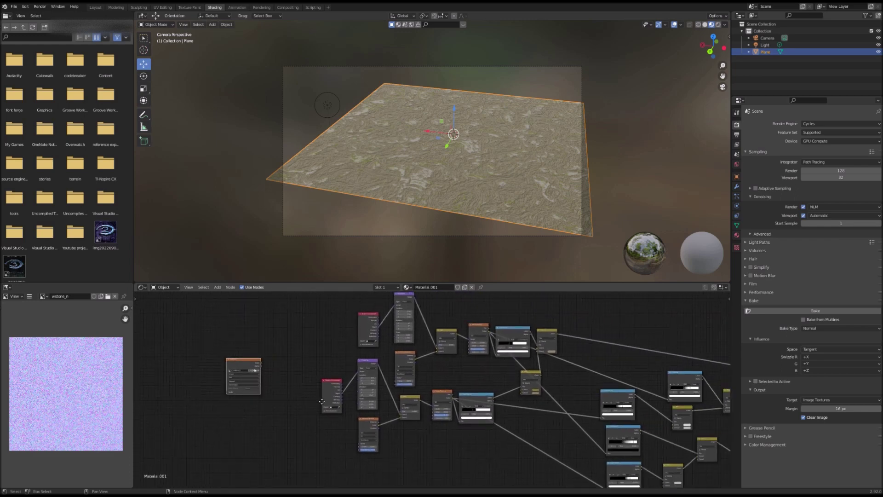
{"action": "middle_click_drag", "start_coordinate": [284, 399], "coordinate": [183, 376]}
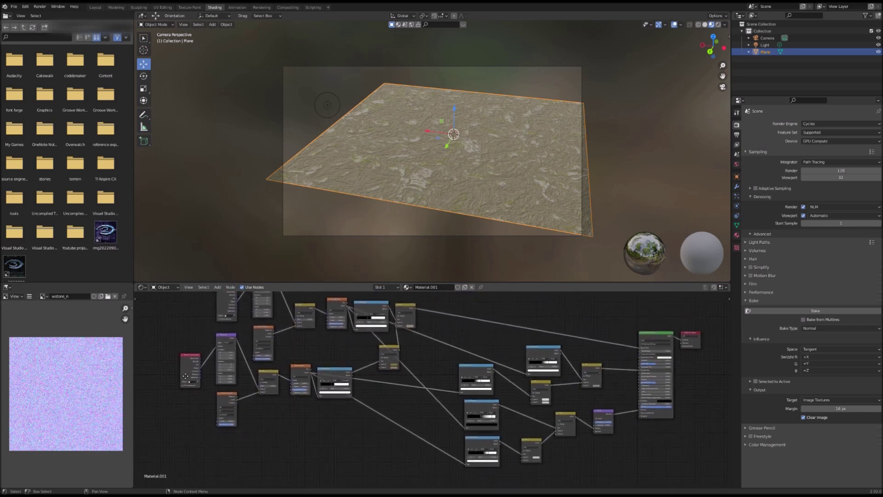
{"action": "scroll", "coordinate": [334, 385], "scroll_direction": "up", "scroll_amount": 5}
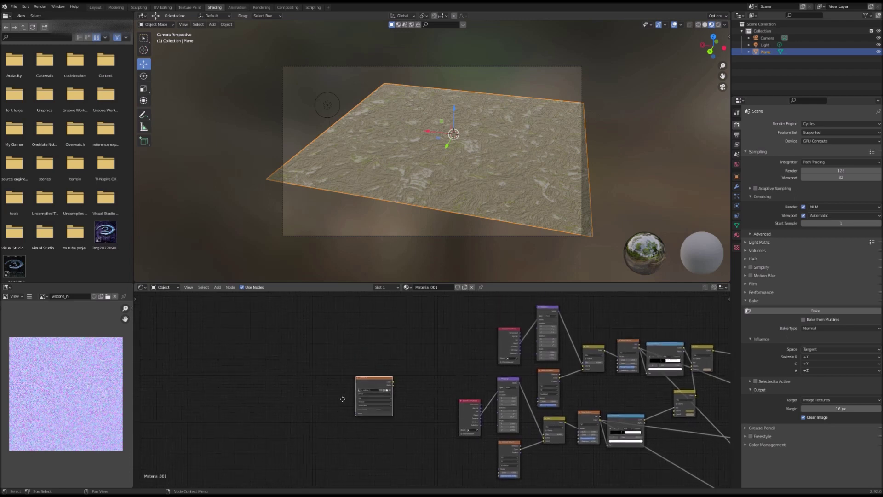
{"action": "scroll", "coordinate": [334, 385], "scroll_direction": "up", "scroll_amount": 3}
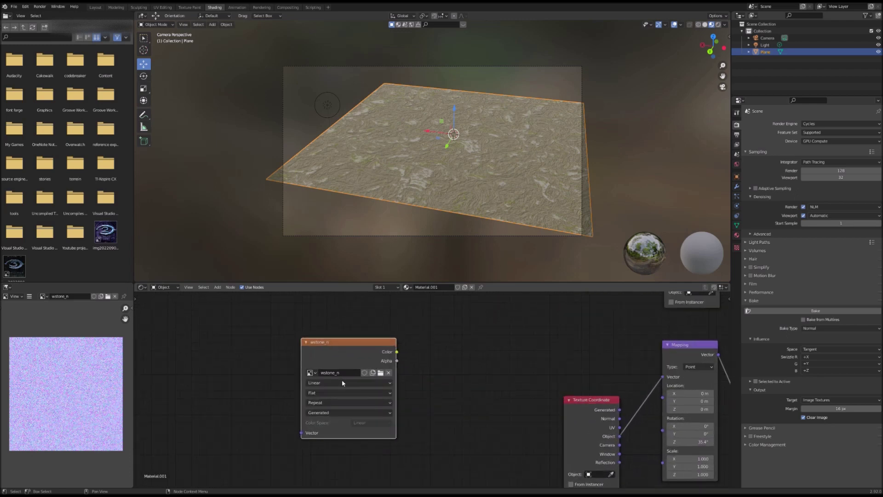
Create a new image named wstone_g in the Image Texture node, keeping the same size and float settings
{"action": "left_click", "coordinate": [373, 373]}
{"action": "left_click", "coordinate": [383, 384]}
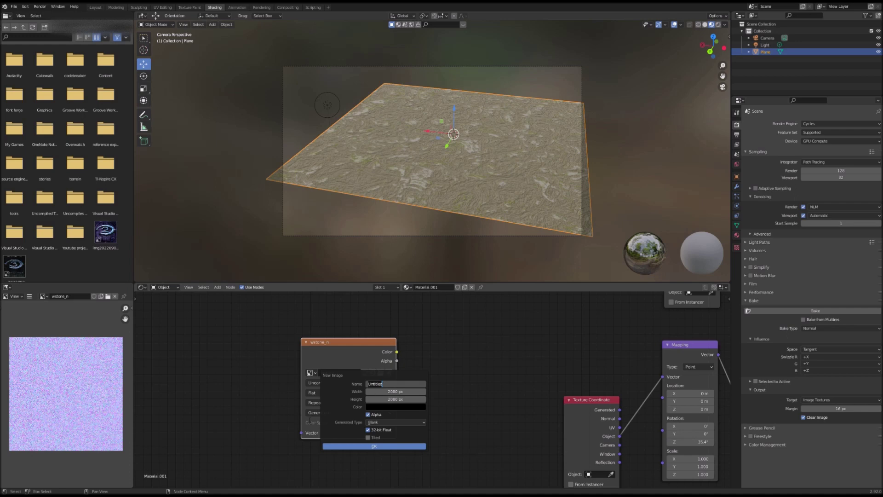
{"action": "type", "text": "wstone_g"}
{"action": "key", "text": "Return"}
Change the bake type to Roughness and bake the map into the wstone_g image
{"action": "left_click", "coordinate": [841, 327]}
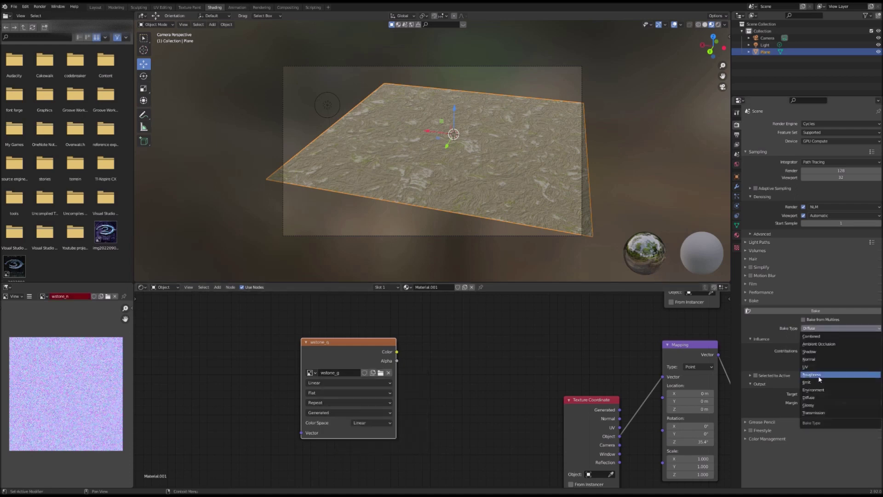
{"action": "left_click", "coordinate": [819, 360]}
{"action": "left_click", "coordinate": [815, 310]}
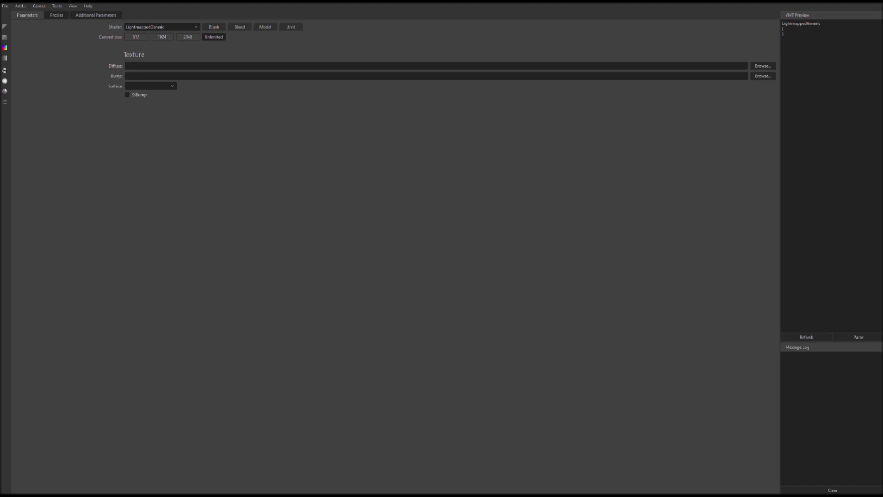
In VMT Editor, load wstone_dif.png as the diffuse texture and wstone_n.png as the bump texture
{"action": "left_click", "coordinate": [764, 66]}
{"action": "left_click_drag", "start_coordinate": [355, 242], "coordinate": [102, 118]}
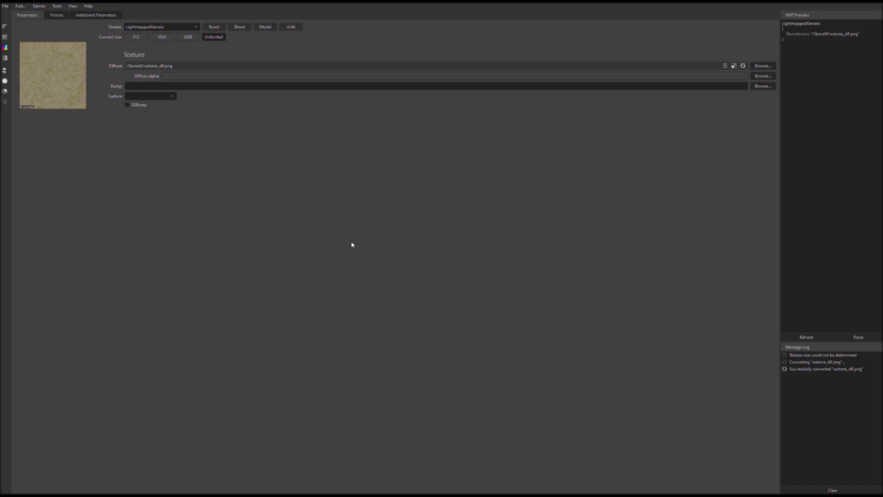
{"action": "left_click_drag", "start_coordinate": [328, 240], "coordinate": [328, 240]}
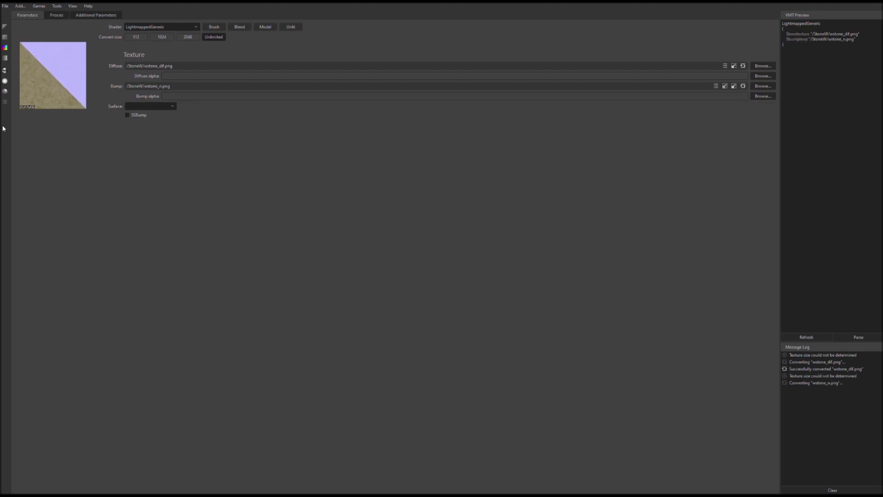
Add a reflection section with wstone_g.png as the reflection texture and raise its contrast, fresnel and light influence
{"action": "left_click", "coordinate": [5, 74]}
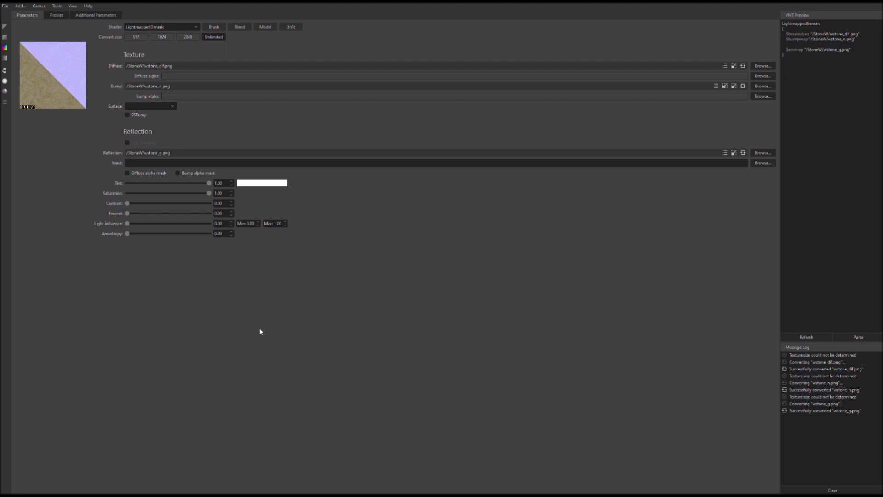
{"action": "left_click_drag", "start_coordinate": [128, 204], "coordinate": [184, 185]}
{"action": "left_click_drag", "start_coordinate": [127, 213], "coordinate": [181, 213]}
{"action": "left_click_drag", "start_coordinate": [127, 224], "coordinate": [185, 234]}
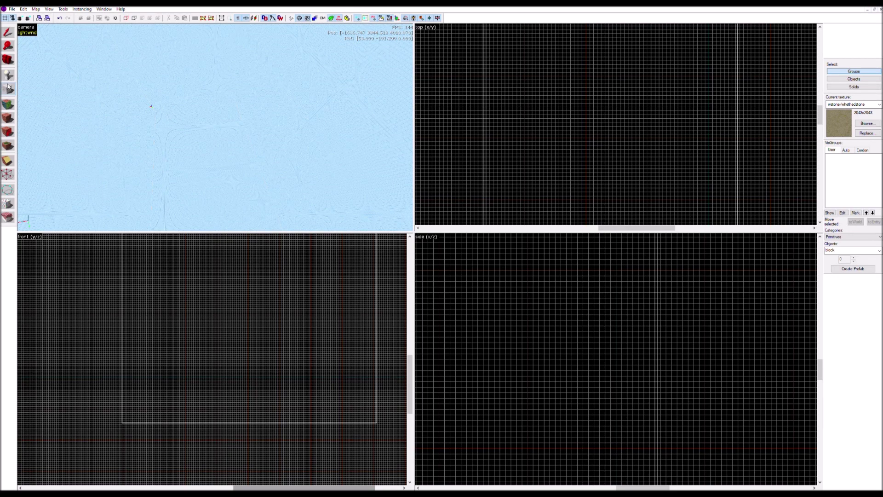
Switch to the Hammer editor and create a wide floor block about 3328 units long and 384 units high with the current stone texture
{"action": "scroll", "coordinate": [623, 135], "scroll_direction": "down", "scroll_amount": 2}
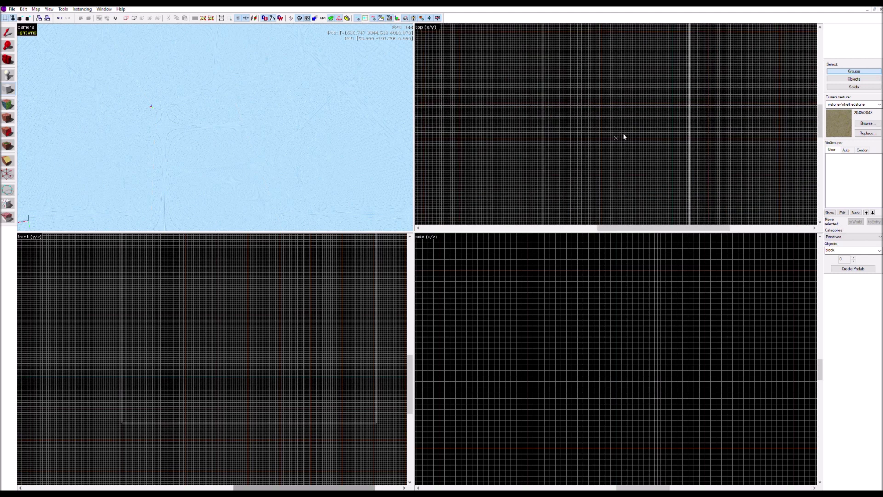
{"action": "scroll", "coordinate": [624, 137], "scroll_direction": "up", "scroll_amount": 2}
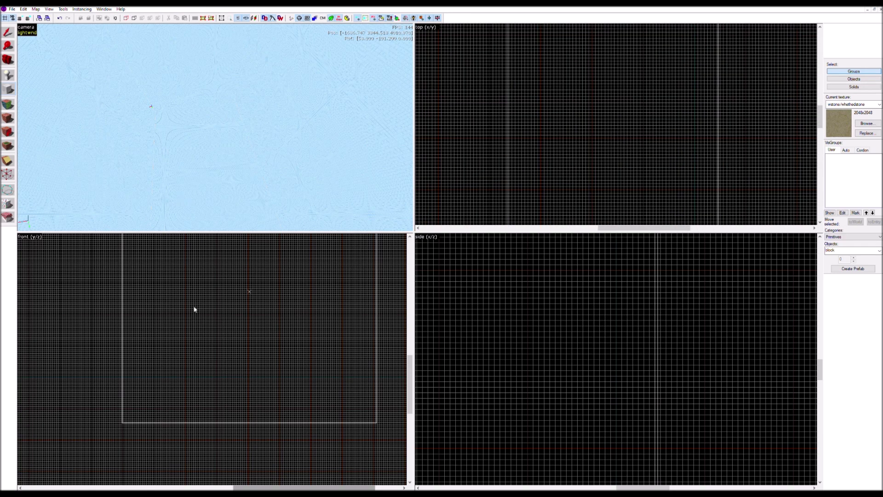
{"action": "left_click_drag", "start_coordinate": [223, 277], "coordinate": [325, 284]}
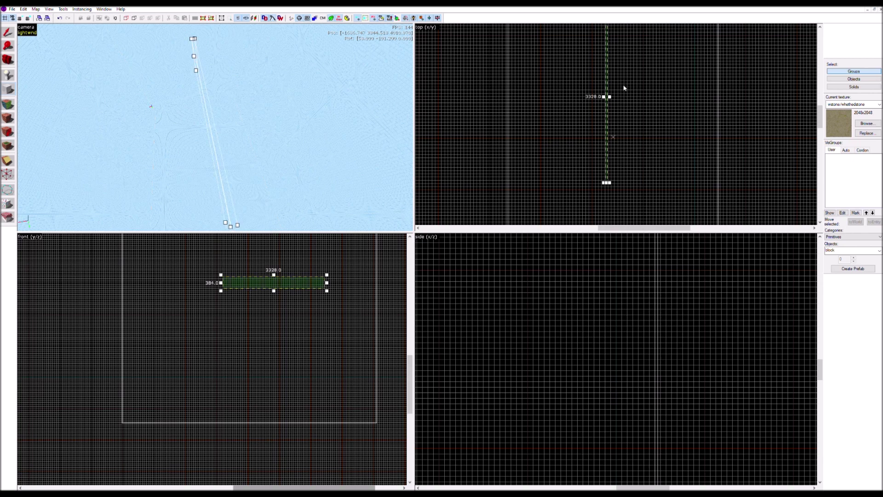
{"action": "left_click_drag", "start_coordinate": [612, 93], "coordinate": [552, 96]}
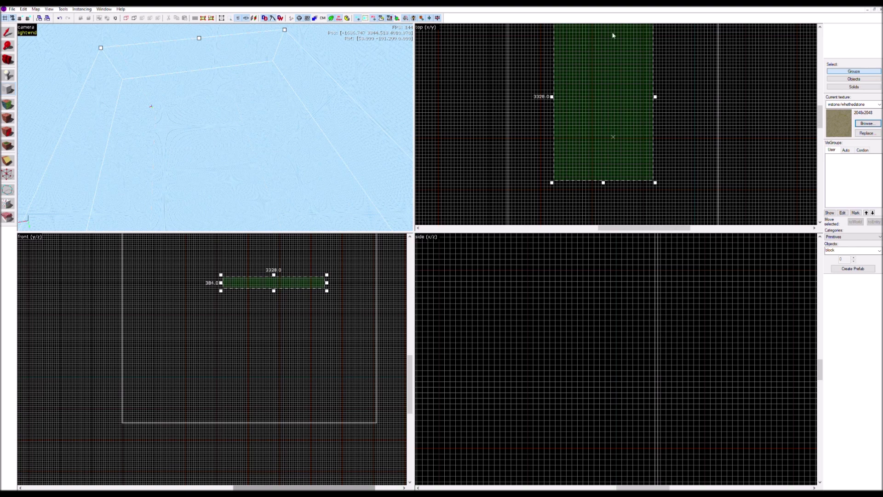
{"action": "key", "text": "Return"}
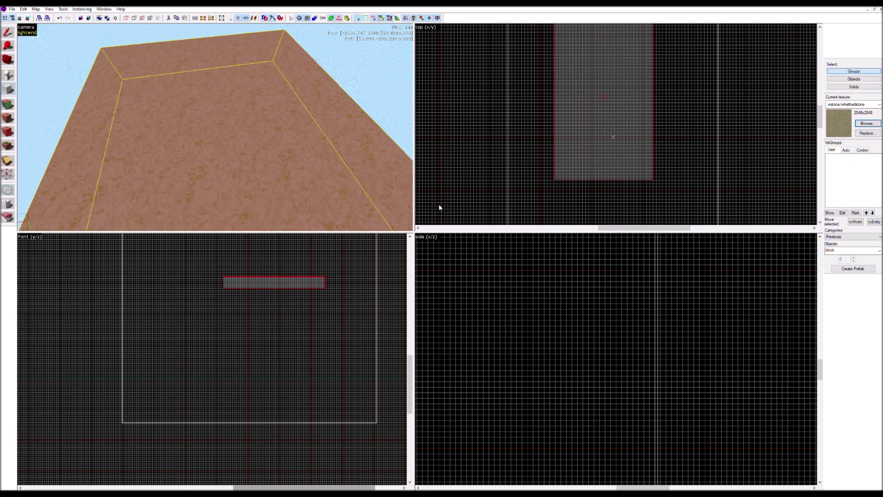
Place an info_player_start entity on top of the stone block and return to selection mode
{"action": "left_click_drag", "start_coordinate": [188, 134], "coordinate": [217, 124]}
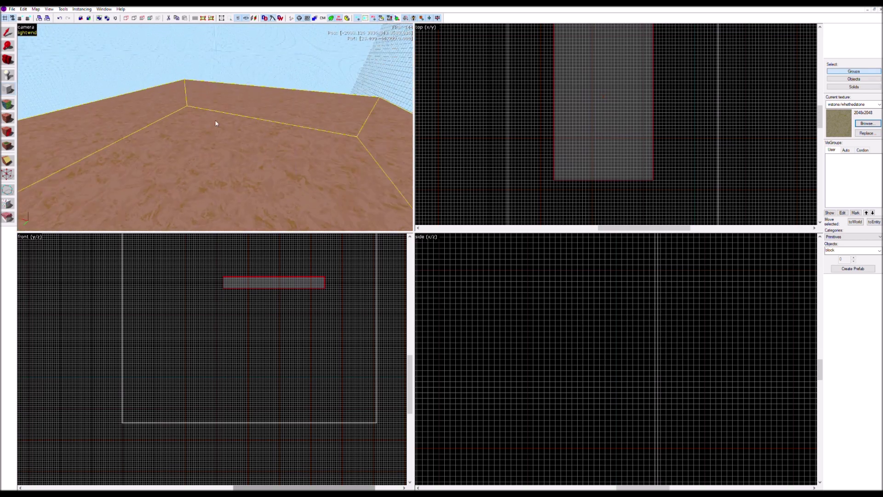
{"action": "left_click", "coordinate": [8, 73]}
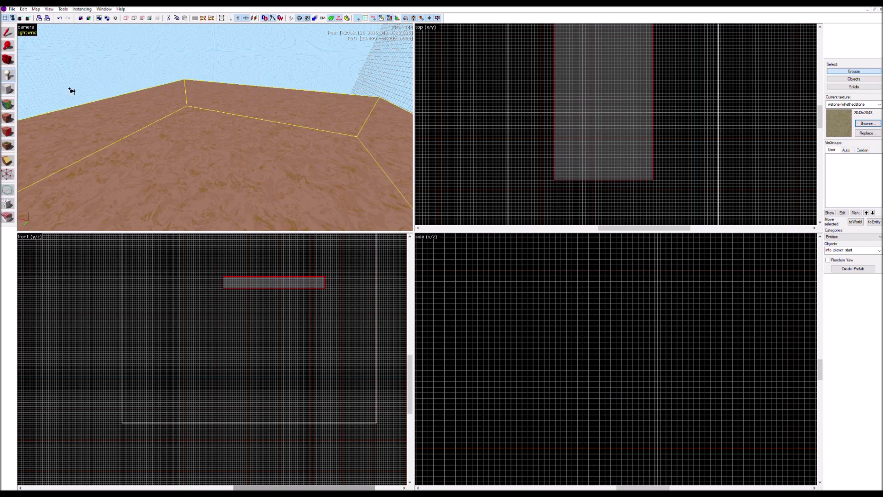
{"action": "left_click", "coordinate": [241, 120]}
{"action": "key", "text": "shift+s"}
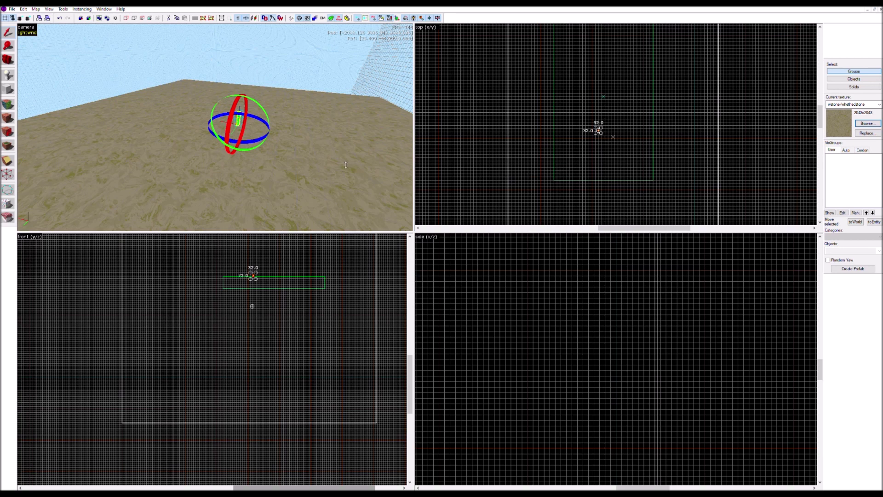
Place a second entity on the stone block near the player start and change it into a spotlight
{"action": "left_click", "coordinate": [8, 72]}
{"action": "left_click", "coordinate": [170, 193]}
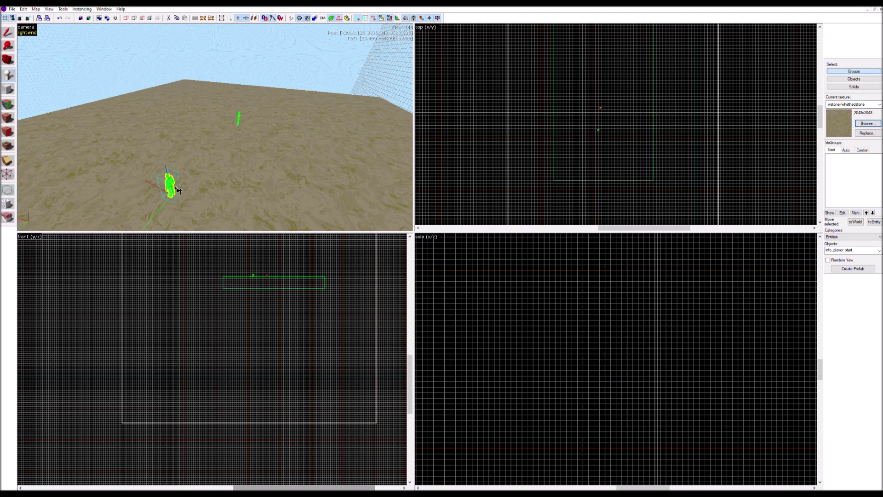
{"action": "left_click", "coordinate": [7, 33]}
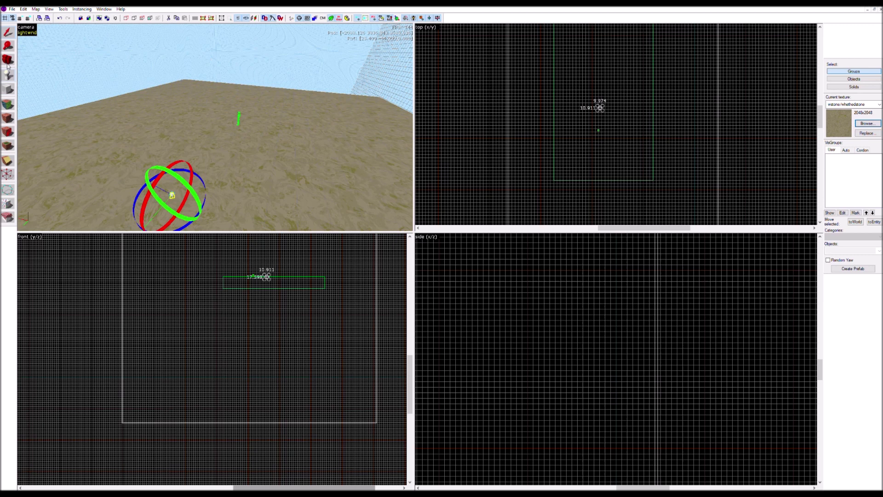
Raise the spotlight above the block and rotate it so its cone aims across the surface toward the player start
{"action": "left_click", "coordinate": [175, 190]}
{"action": "left_click_drag", "start_coordinate": [175, 190], "coordinate": [154, 95]}
{"action": "key", "text": "e"}
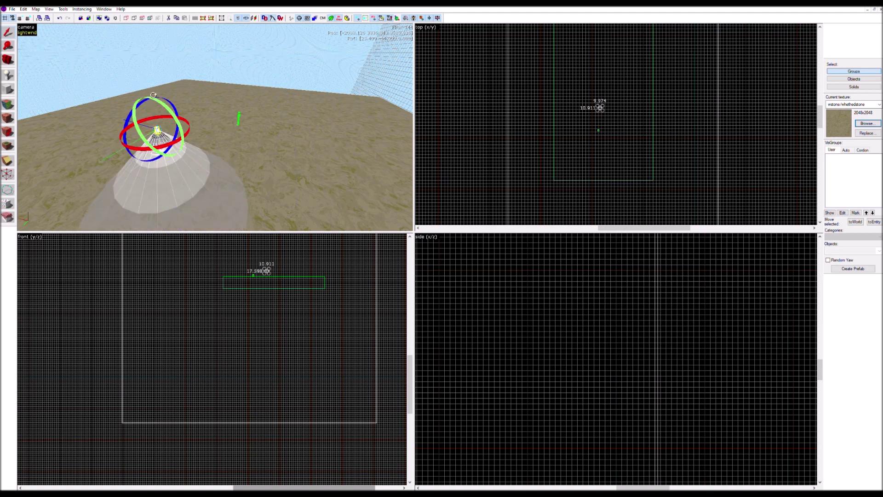
{"action": "left_click_drag", "start_coordinate": [162, 91], "coordinate": [145, 99]}
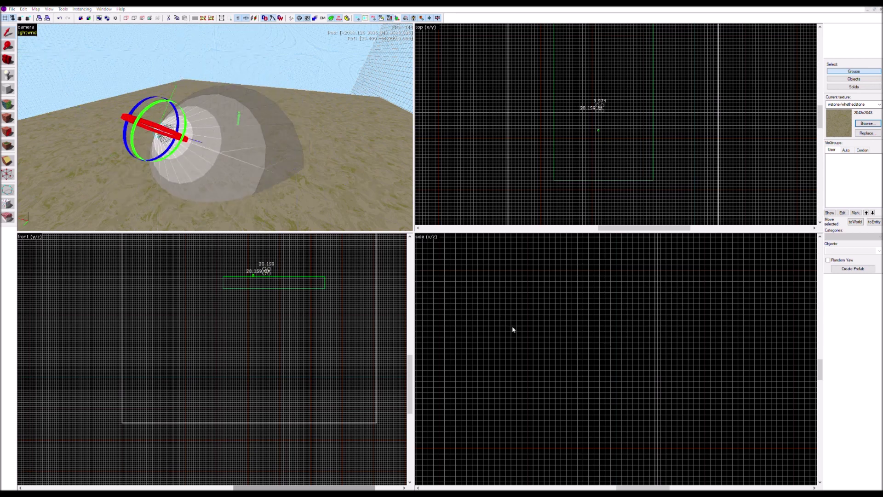